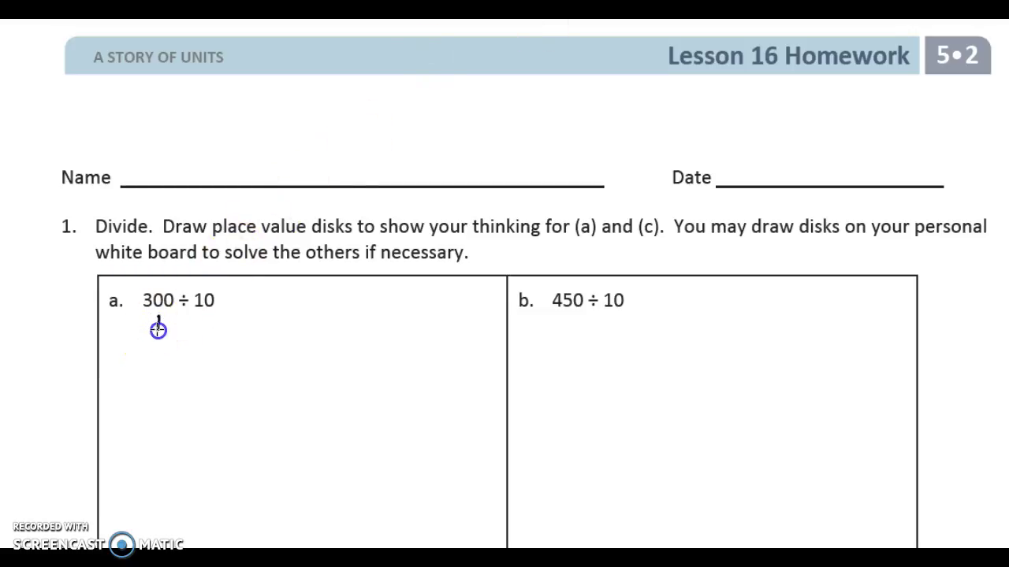
Step: Draw column lines for box a's place value chart and three red hundreds disks for 300
mouse_move(158, 329)
mouse_down()
mouse_move(155, 386)
mouse_move(184, 546)
mouse_up()
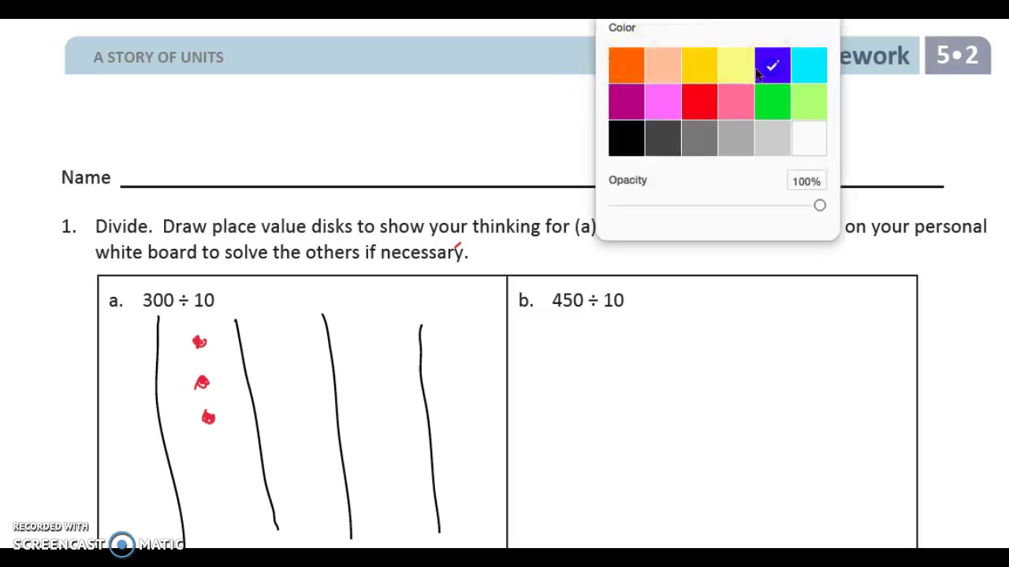
Step: Shift the three disks into the tens column as blue disks and write the answer 30
click(217, 338)
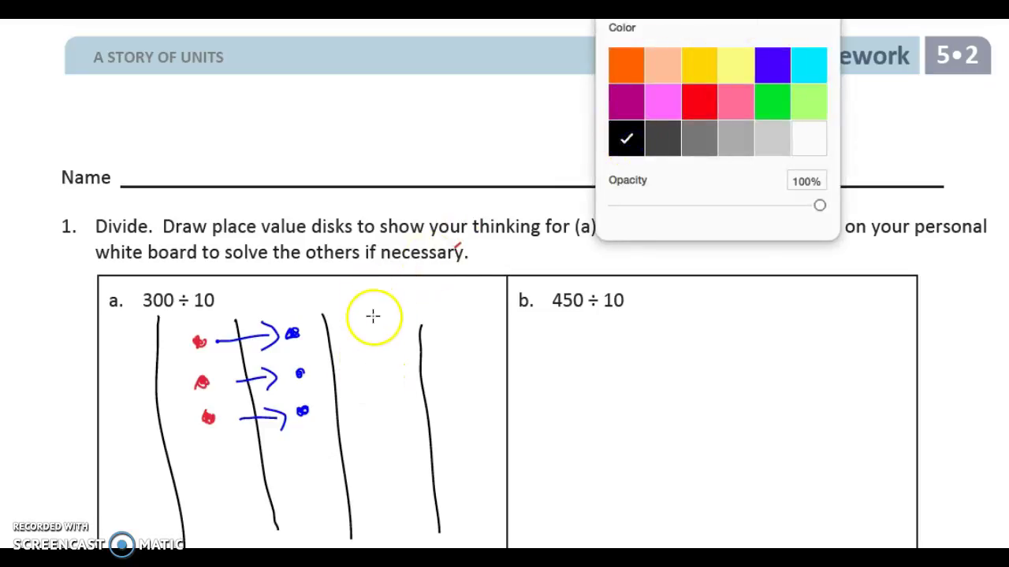
click(293, 465)
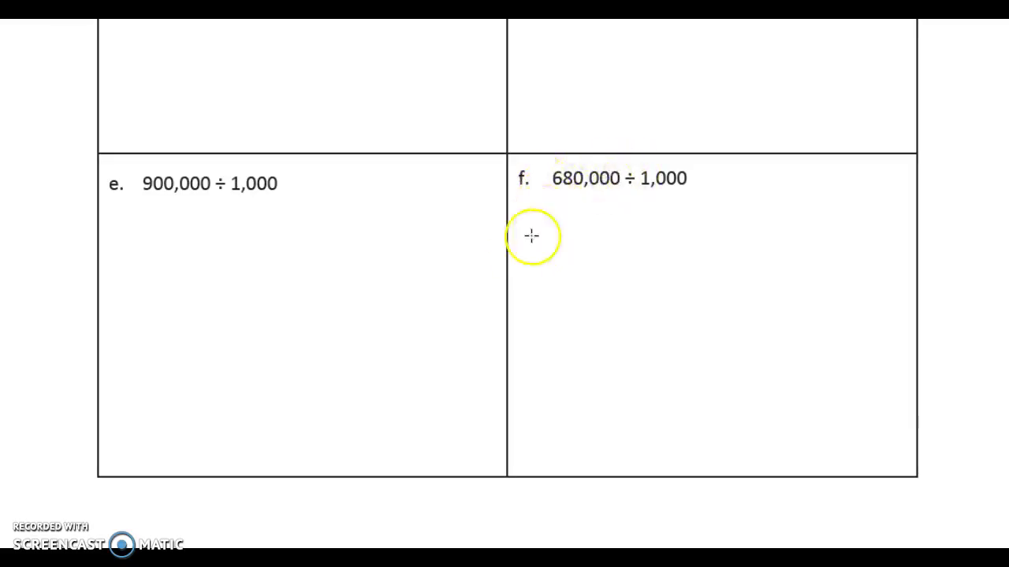
Step: Draw seven vertical column lines across box f for 680,000 ÷ 1,000
drag(531, 221, 538, 473)
drag(586, 229, 593, 454)
drag(639, 228, 635, 463)
drag(675, 230, 687, 451)
drag(739, 227, 739, 462)
click(805, 227)
drag(791, 231, 790, 453)
drag(845, 224, 852, 463)
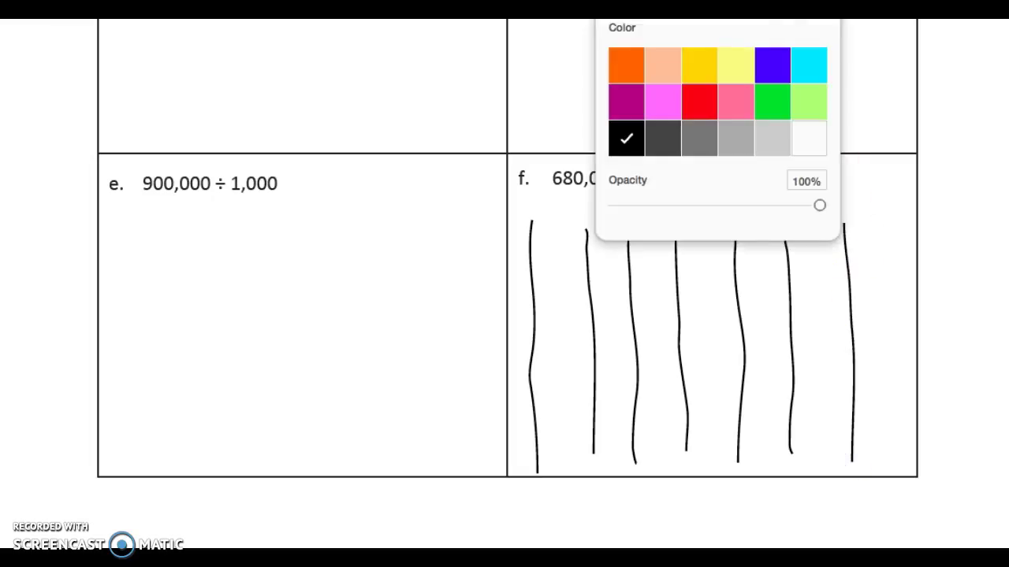
Step: Mark the bottoms of box f's columns with green, blue and orange dashes
click(772, 101)
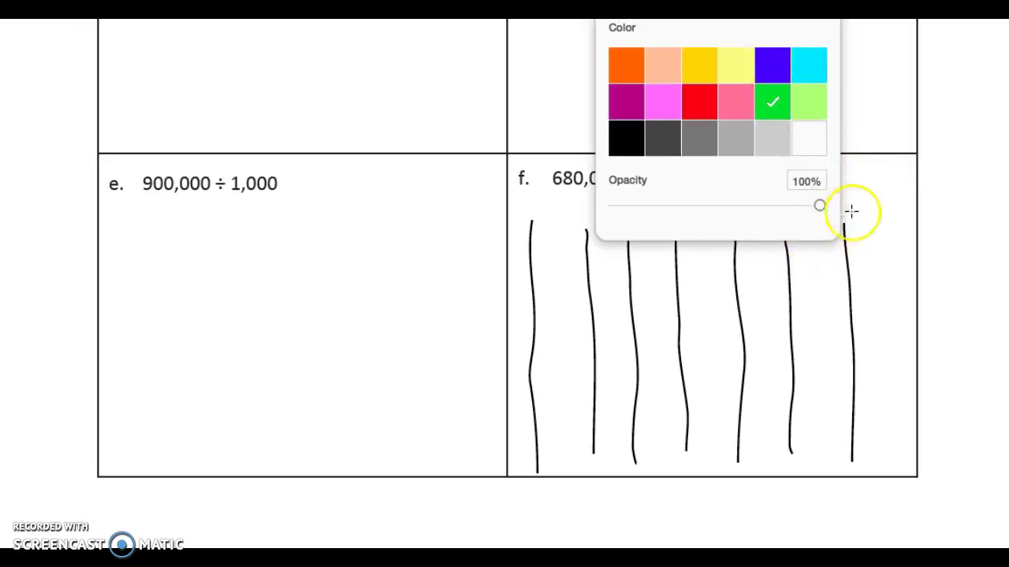
click(817, 408)
drag(817, 407, 805, 405)
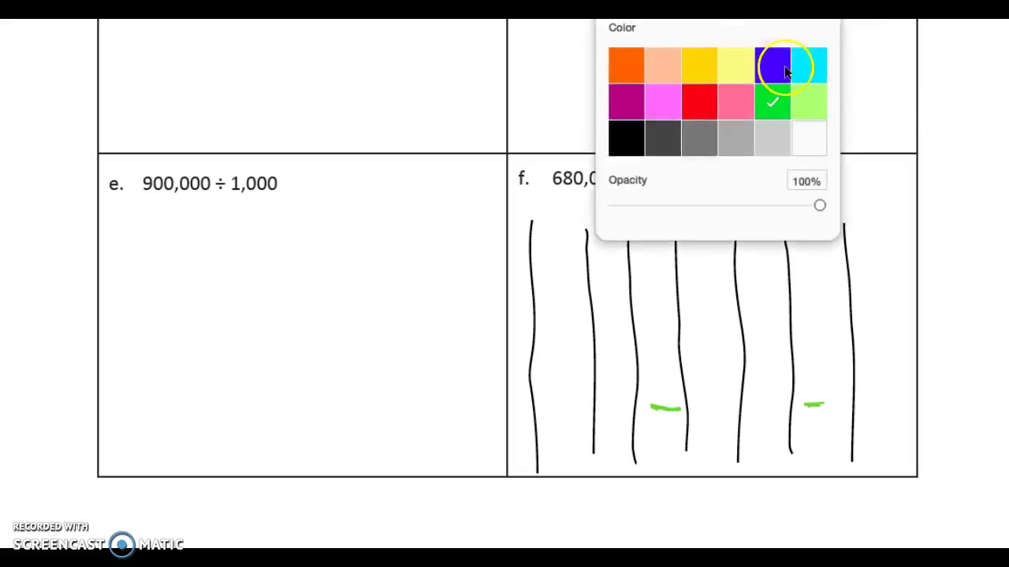
click(762, 74)
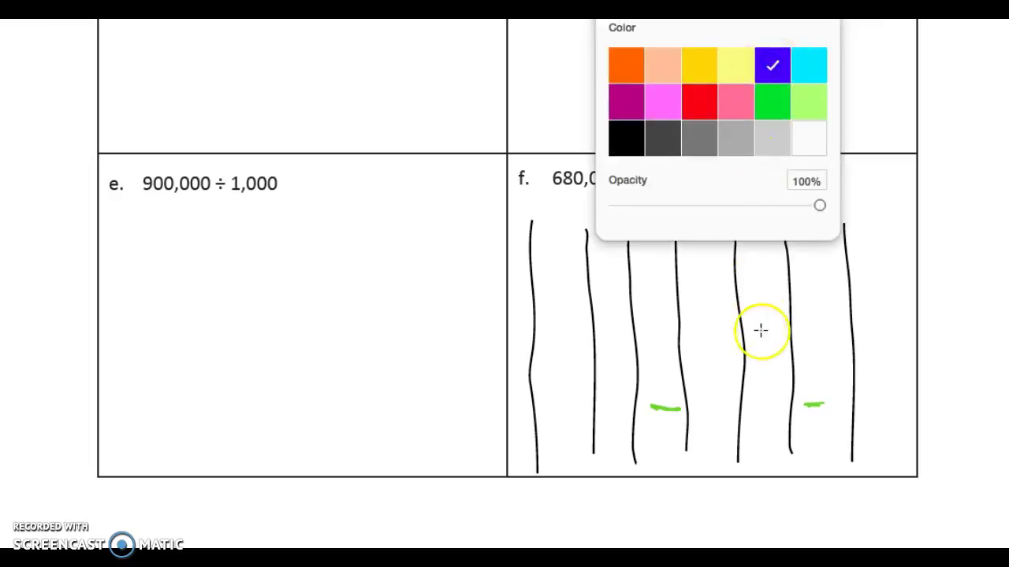
click(756, 407)
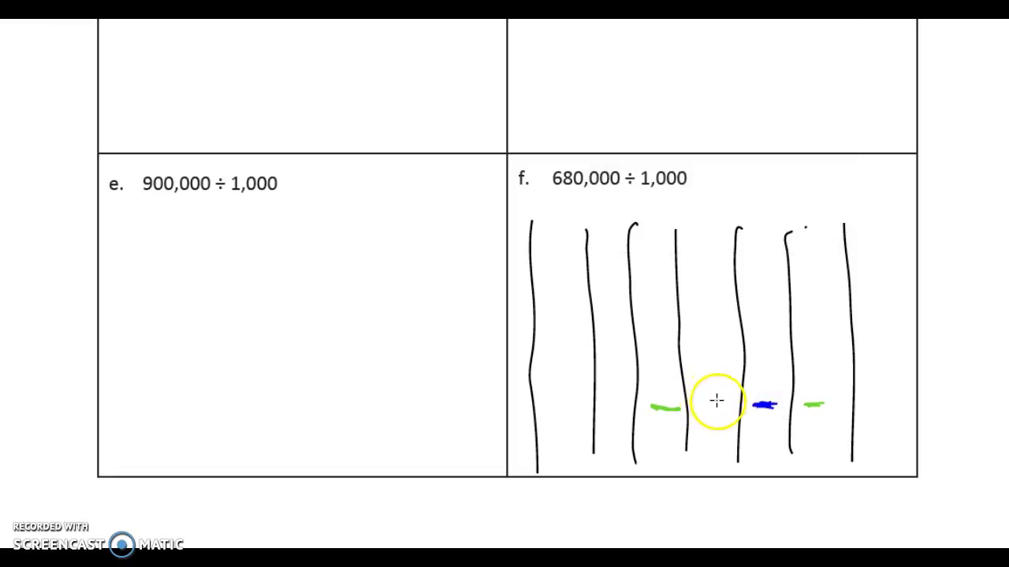
click(608, 409)
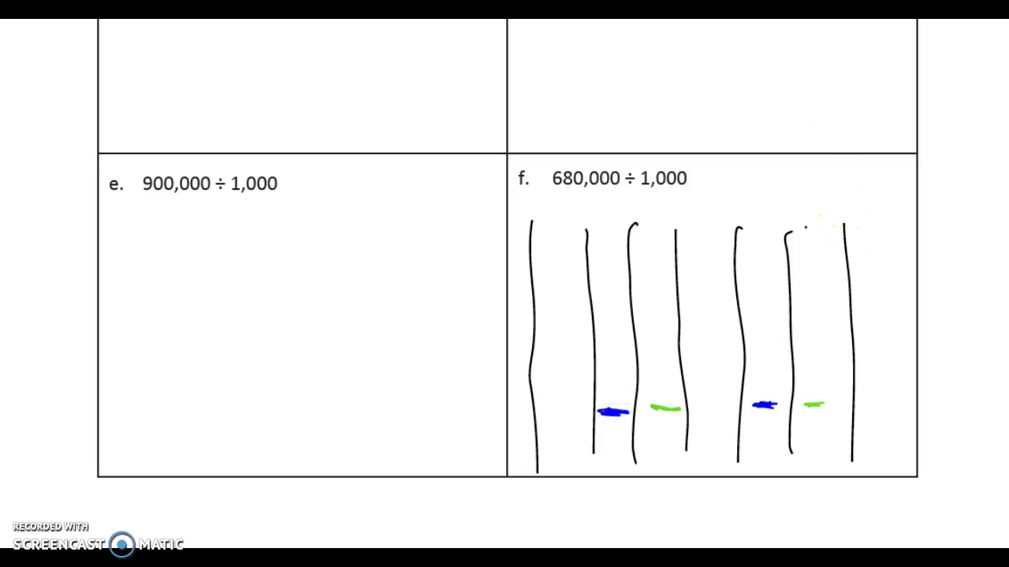
click(777, 32)
click(625, 66)
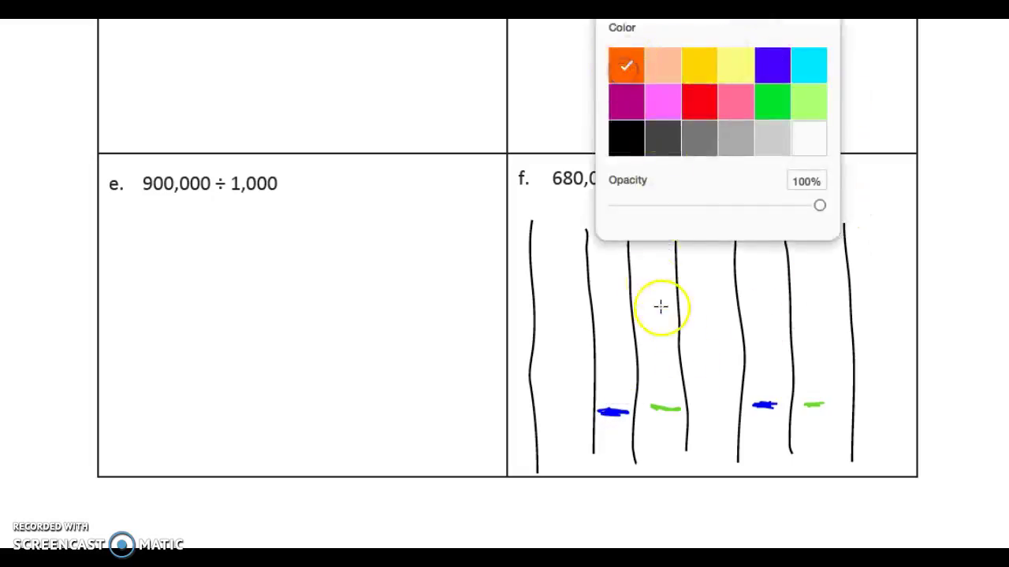
click(706, 414)
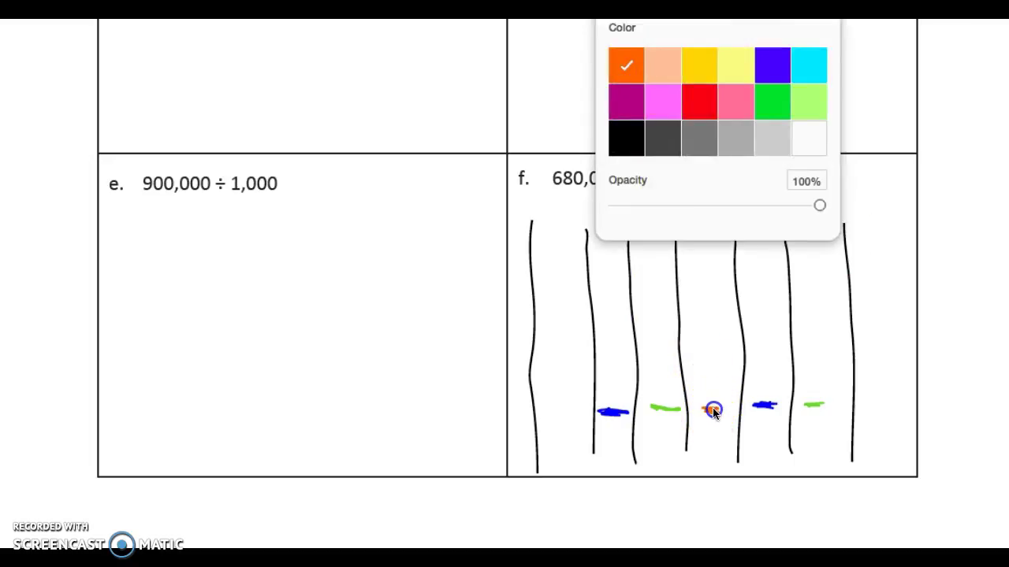
drag(706, 416, 713, 407)
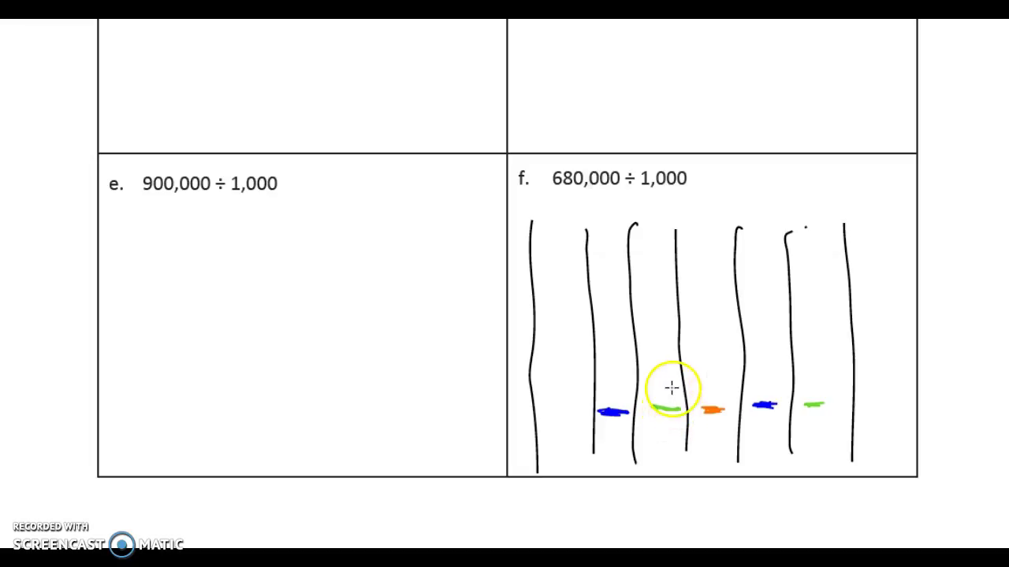
Step: Draw six orange disks in the leftmost column of box f to show 600,000
click(547, 419)
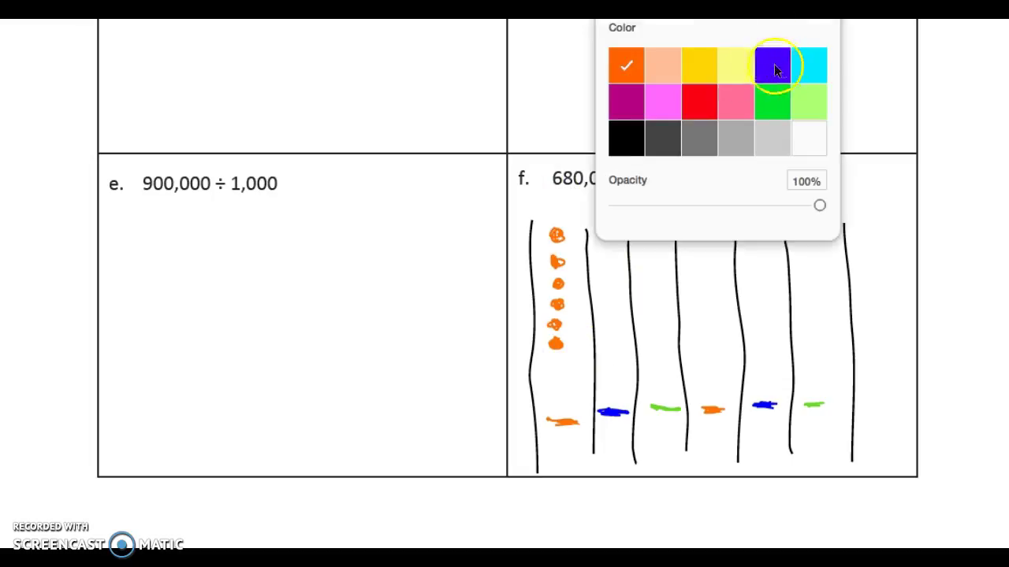
click(772, 70)
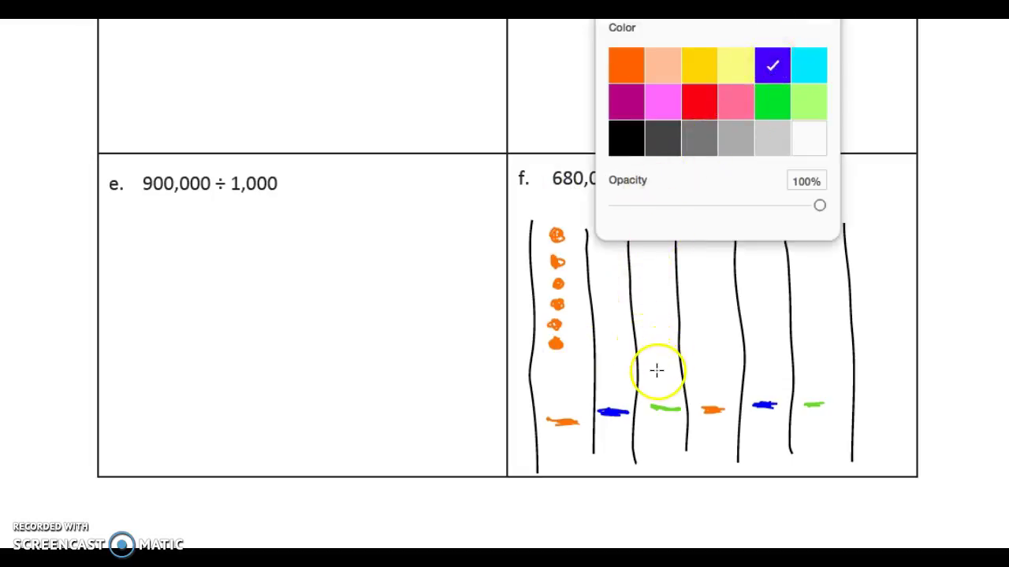
click(654, 248)
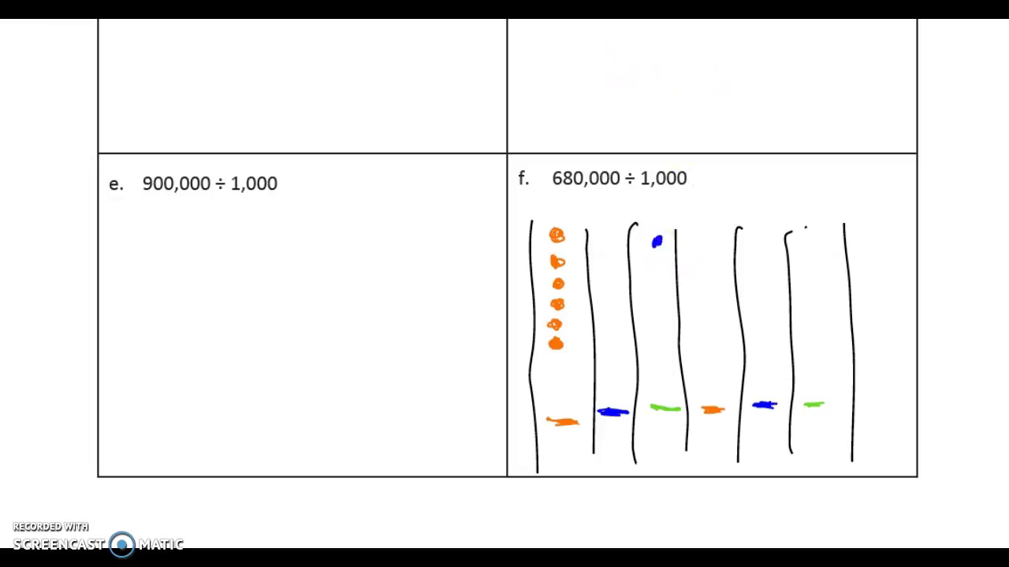
click(658, 236)
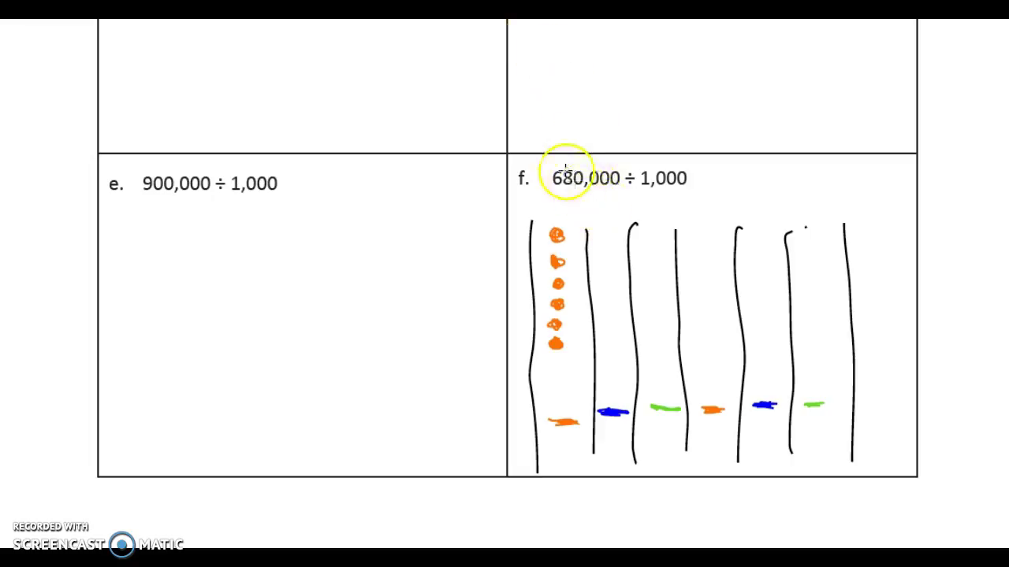
Step: Draw eight blue disks down box f's second column, making the chart show 680,000
click(610, 230)
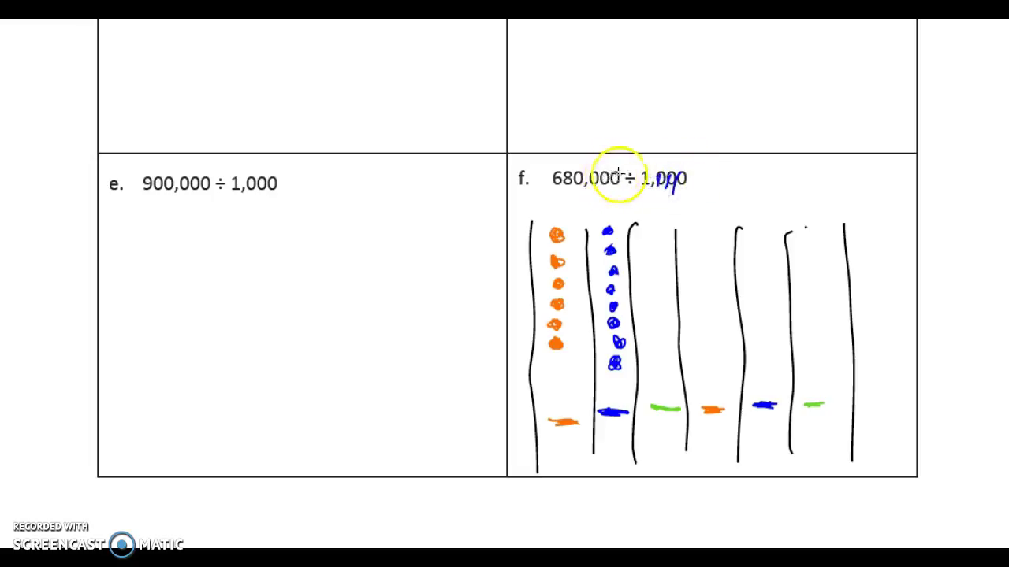
Step: Cross out zeros to answer 68, then check with 1000 × 68 = 8000 + 60000 = 68,000
drag(613, 173, 610, 190)
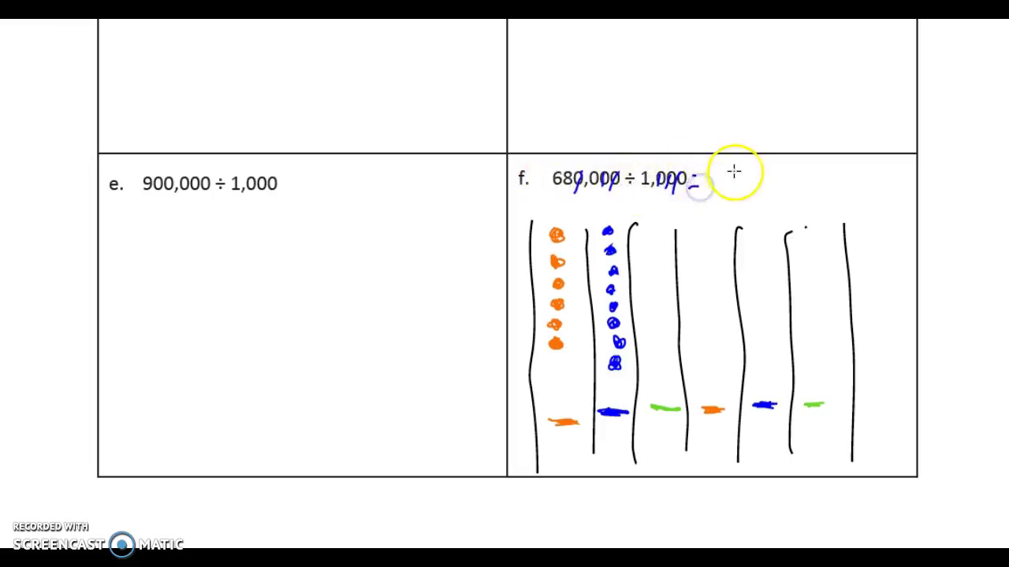
mouse_move(718, 166)
mouse_down()
mouse_move(715, 186)
mouse_move(730, 171)
mouse_up()
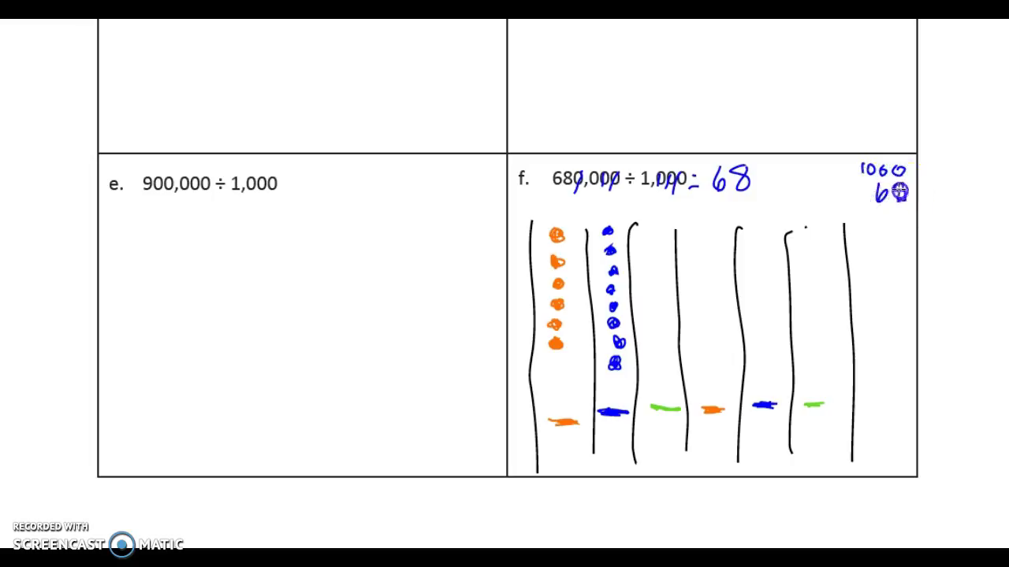
drag(840, 216, 864, 215)
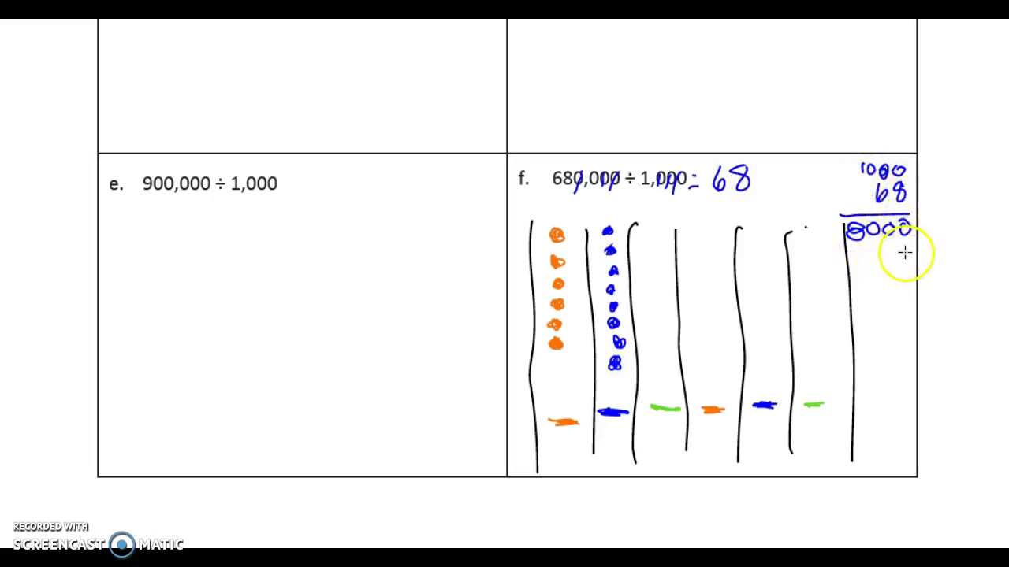
drag(911, 225, 905, 240)
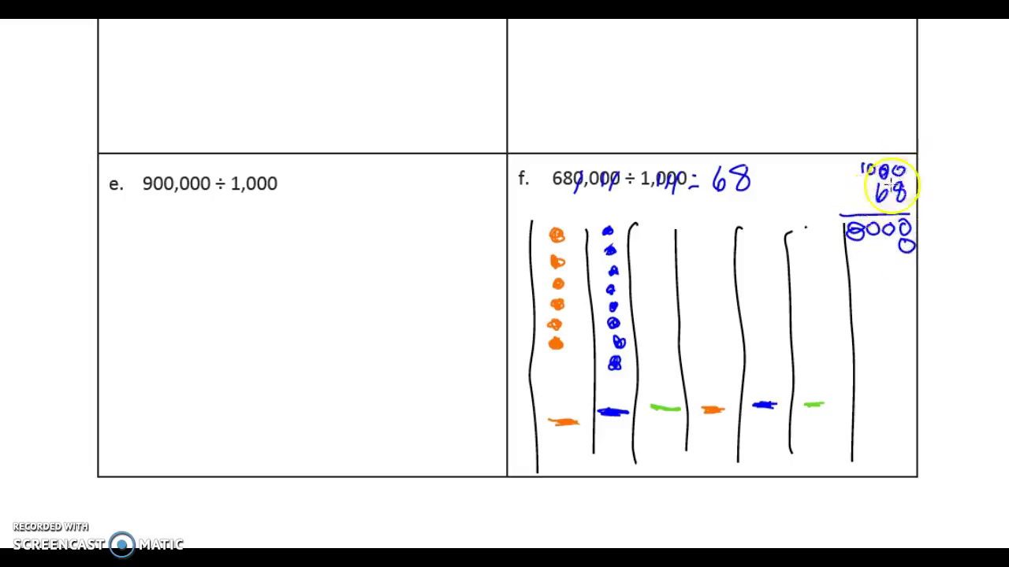
drag(889, 238, 888, 243)
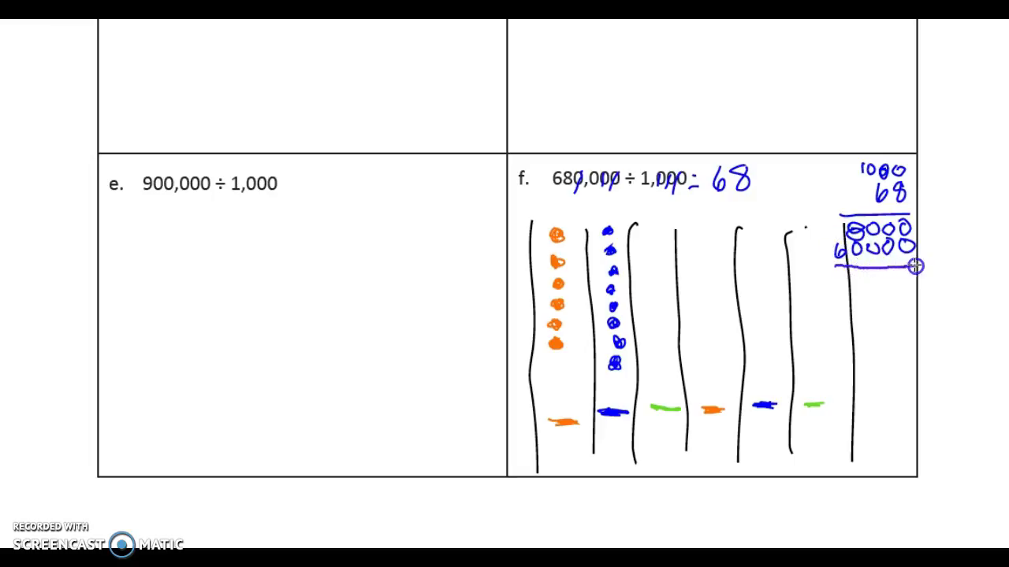
click(806, 231)
mouse_move(834, 239)
mouse_down()
mouse_move(851, 282)
mouse_move(840, 271)
mouse_move(851, 229)
mouse_move(903, 268)
mouse_move(901, 280)
mouse_up()
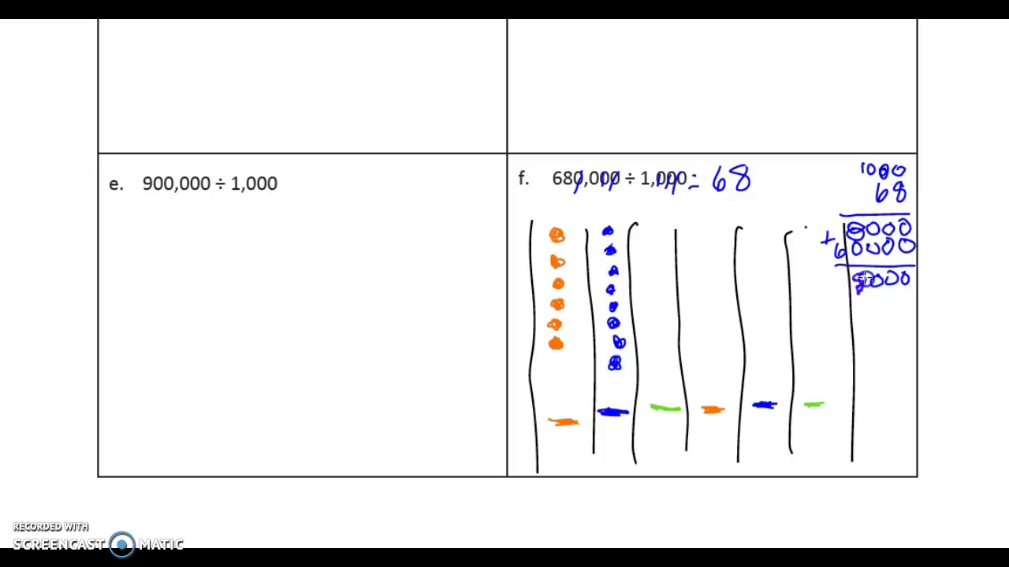
mouse_move(866, 278)
mouse_down()
mouse_move(822, 251)
mouse_move(828, 218)
mouse_move(835, 284)
mouse_up()
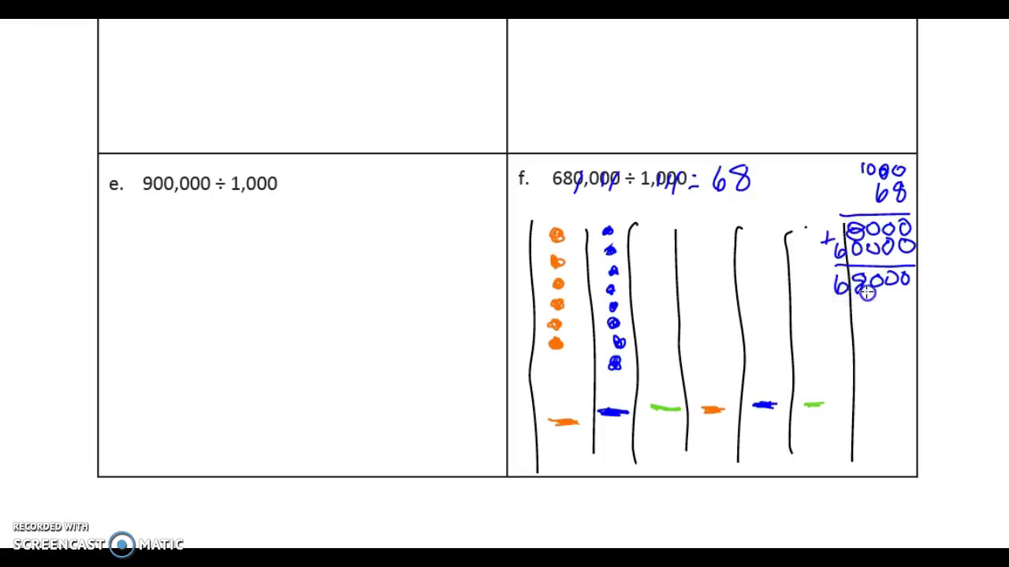
mouse_move(896, 282)
mouse_down()
mouse_move(831, 288)
mouse_move(759, 276)
mouse_move(828, 288)
mouse_move(820, 248)
mouse_move(906, 248)
mouse_move(902, 177)
mouse_move(864, 170)
mouse_move(838, 181)
mouse_move(848, 188)
mouse_move(698, 181)
mouse_move(670, 191)
mouse_move(739, 248)
mouse_move(737, 209)
mouse_move(783, 286)
mouse_move(770, 260)
mouse_move(822, 267)
mouse_move(755, 186)
mouse_up()
Step: Draw green arrows and disks showing box f's disks shifting to the right
click(770, 101)
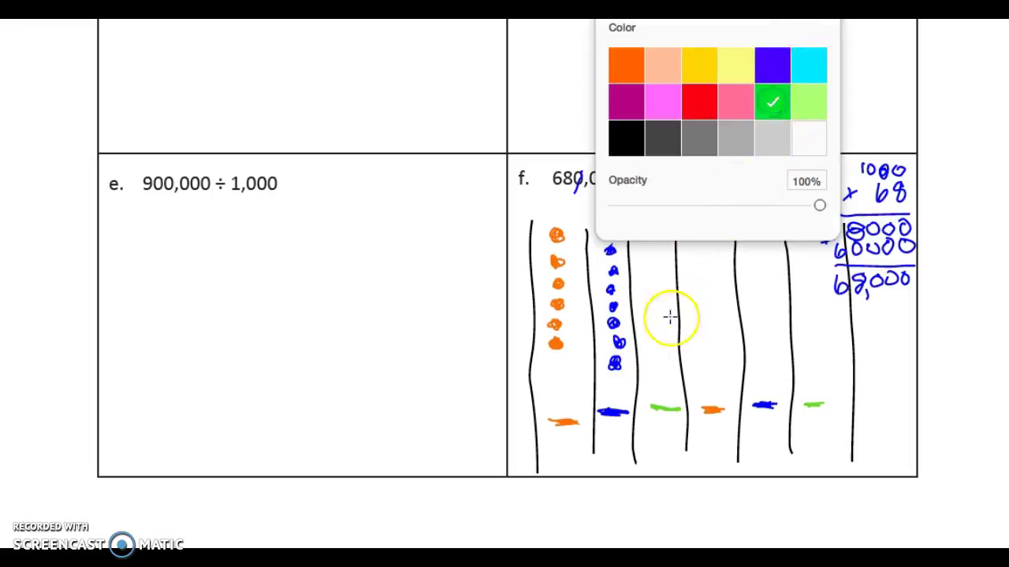
drag(684, 360, 801, 368)
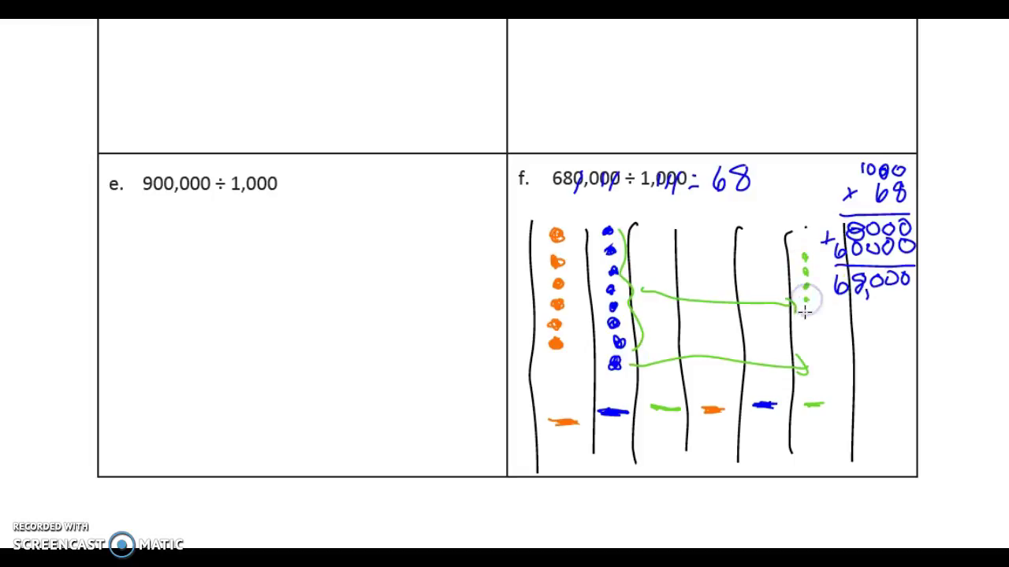
mouse_move(806, 317)
mouse_down()
mouse_move(806, 249)
mouse_move(816, 260)
mouse_up()
Step: Bracket the orange disks in blue and draw the moved blue disks in their new column
click(762, 25)
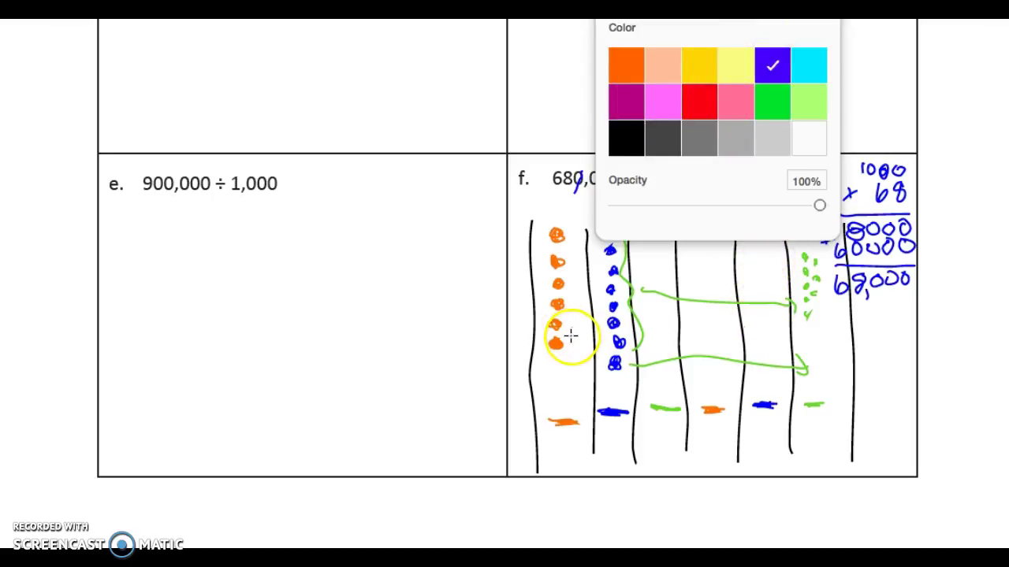
drag(571, 337, 579, 292)
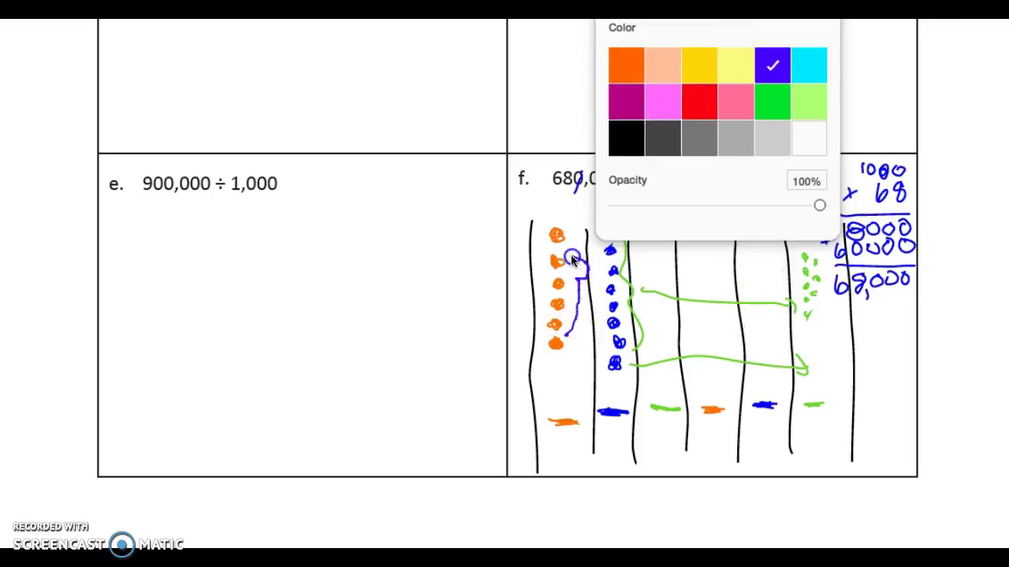
mouse_move(572, 230)
mouse_down()
mouse_move(567, 222)
mouse_move(591, 270)
mouse_up()
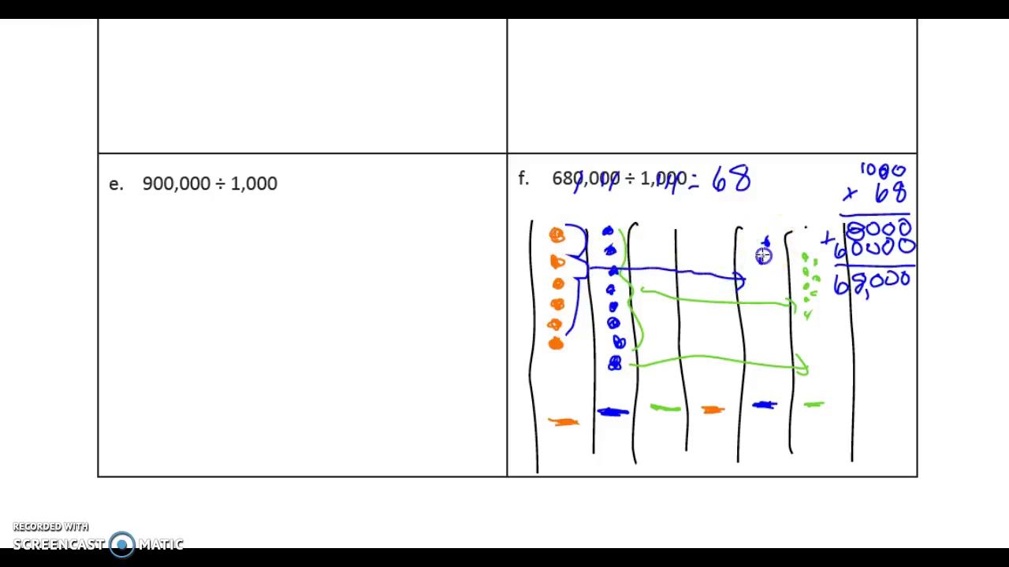
click(765, 276)
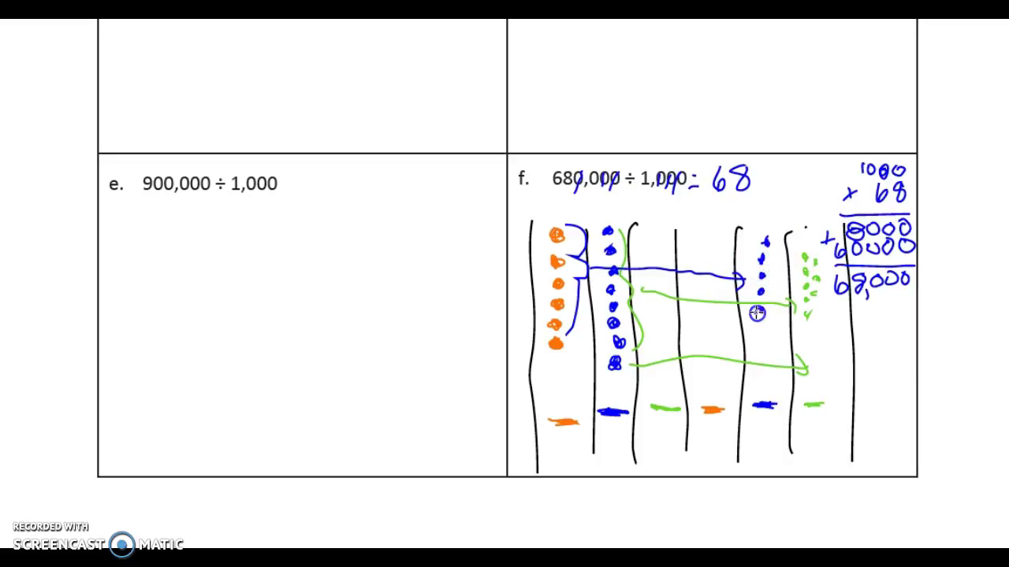
click(772, 239)
click(796, 315)
click(753, 167)
click(787, 176)
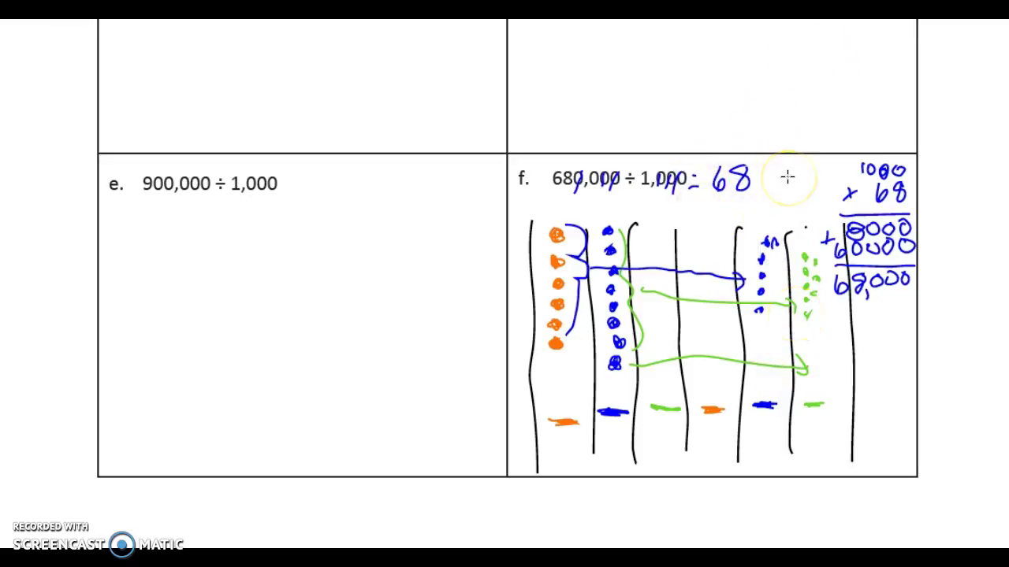
Step: Go to the Lesson 16 Homework page and begin working problem b, 18,000 ÷ 200, in black
scroll(787, 177, down, 8)
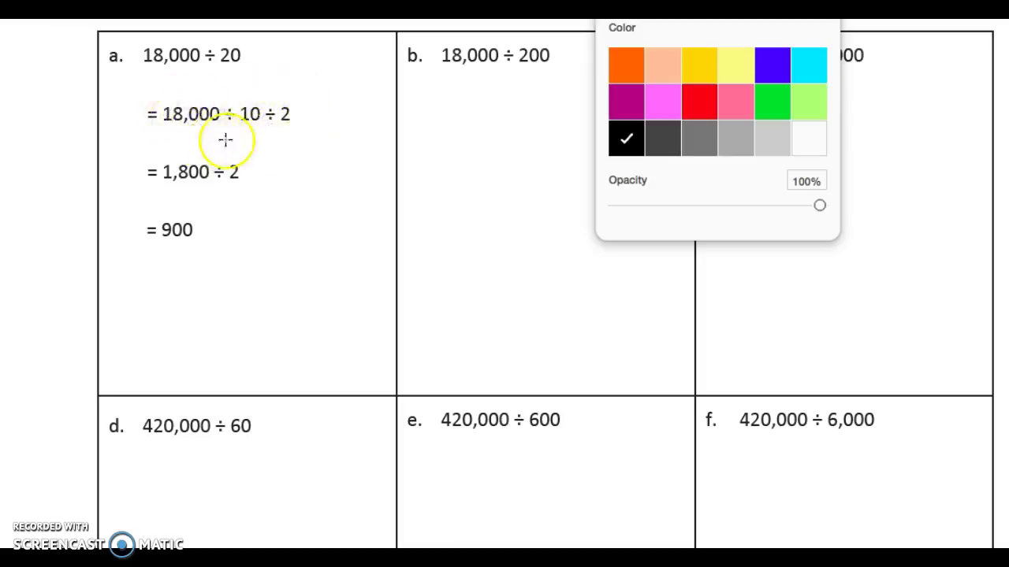
click(421, 109)
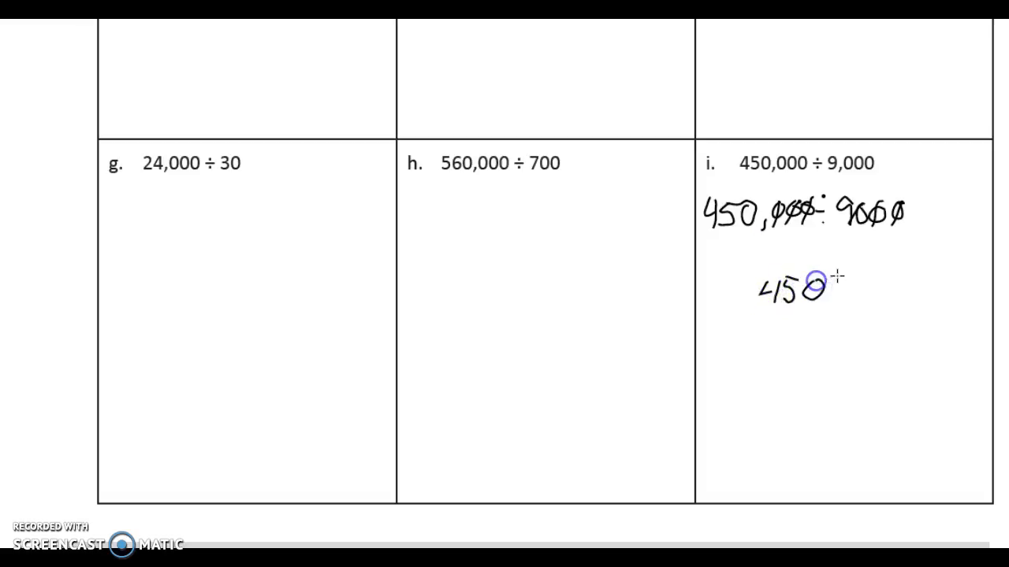
Step: Write 450 ÷ 9 beneath problem i and circle the answer 50
click(867, 273)
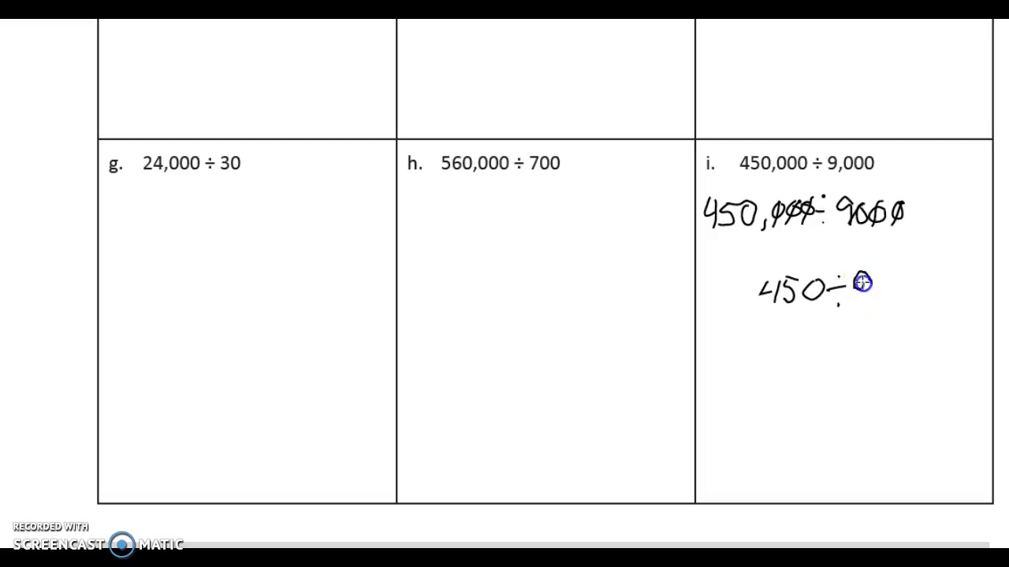
drag(863, 284, 863, 314)
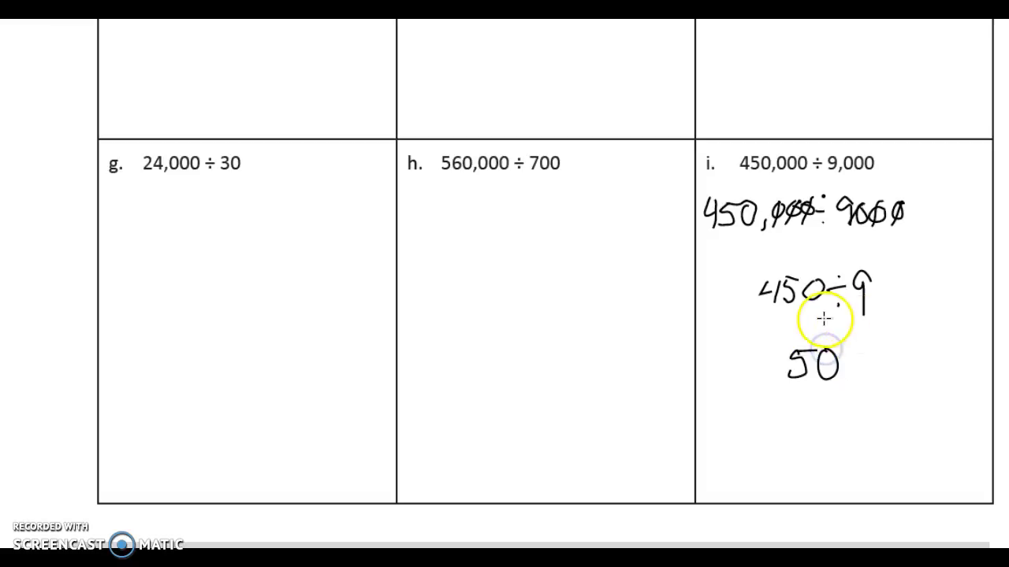
drag(822, 320, 789, 389)
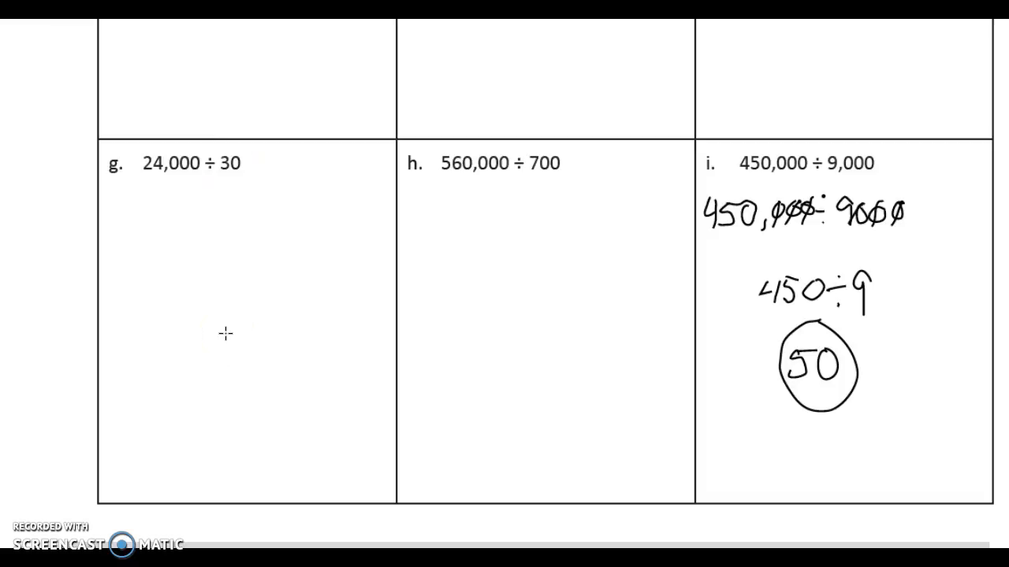
Step: Scroll back up to the Exit Ticket page with problems c (12,000 ÷ 40) and d (480,000 ÷ 600)
scroll(221, 334, up, 20)
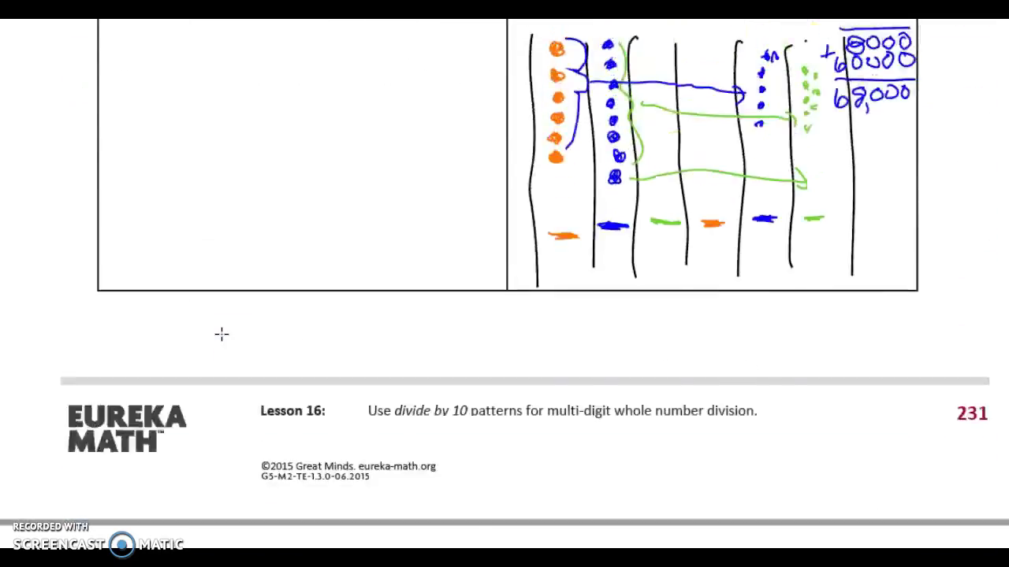
scroll(222, 335, up, 20)
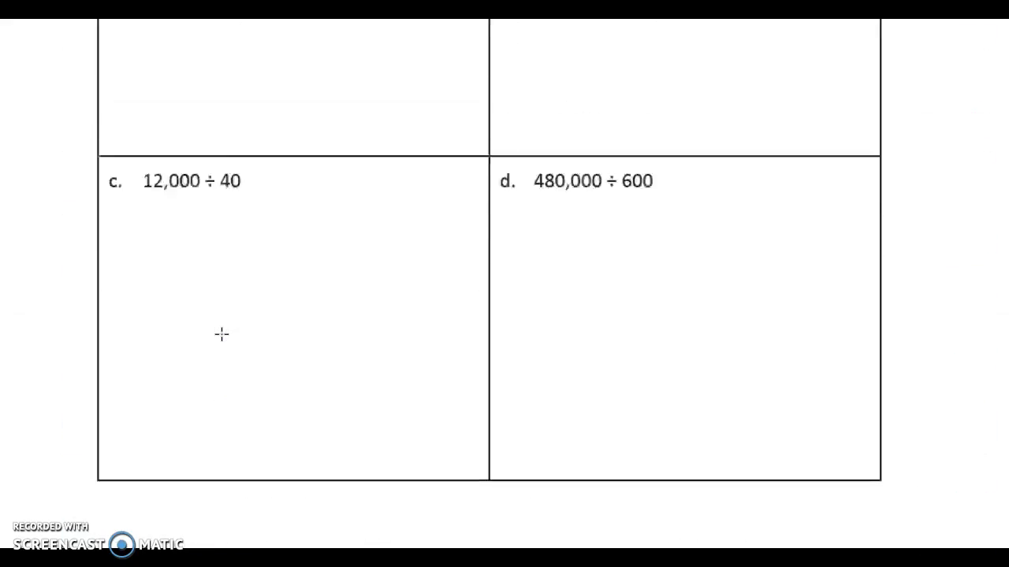